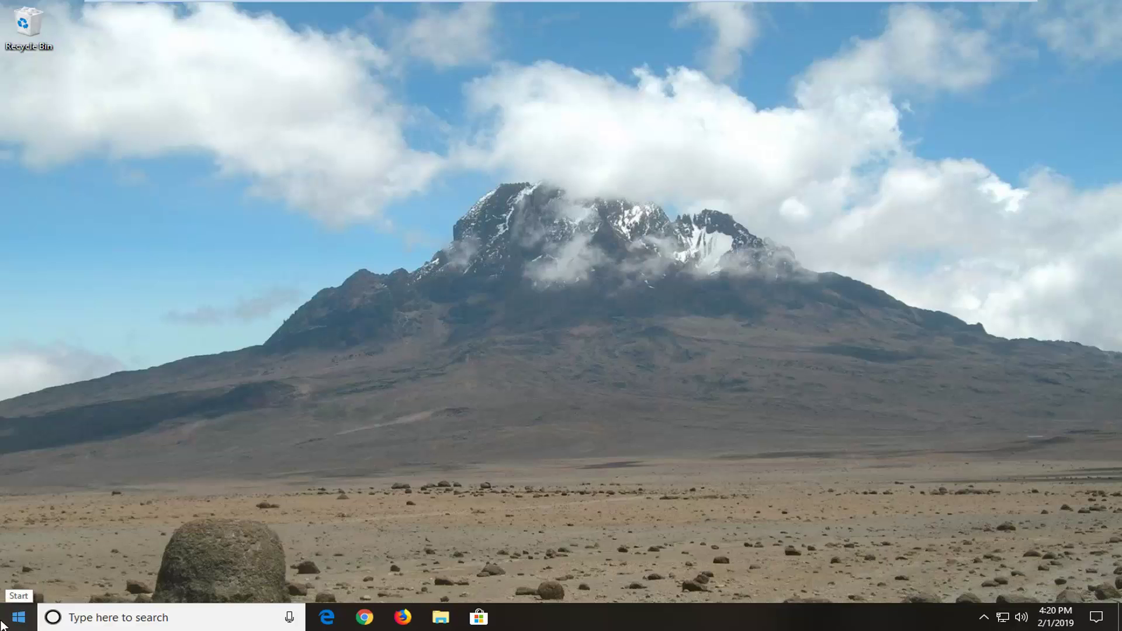
Search the Start menu for gpedit.msc and launch the Local Group Policy Editor
{"action": "left_click", "coordinate": [3, 626]}
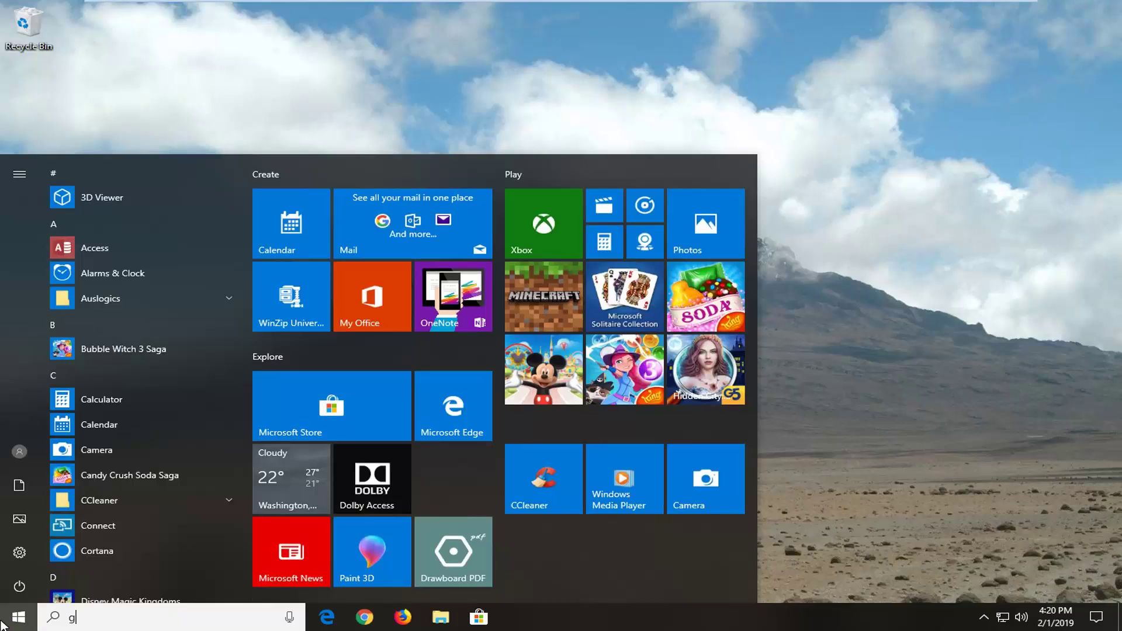
{"action": "type", "text": "gpedit"}
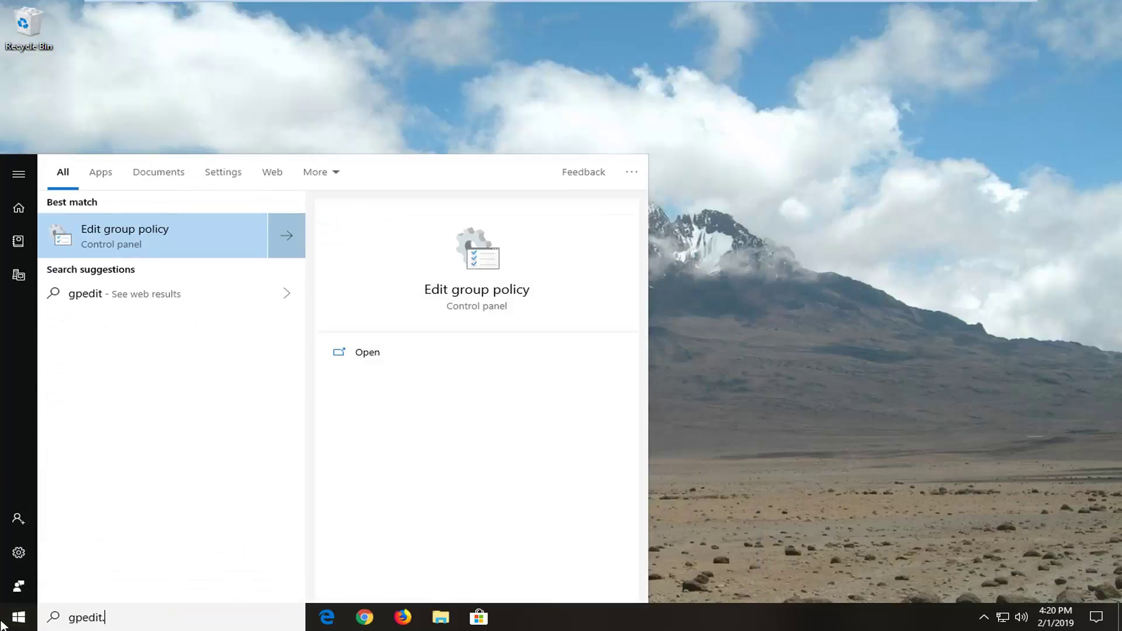
{"action": "type", "text": ".msc"}
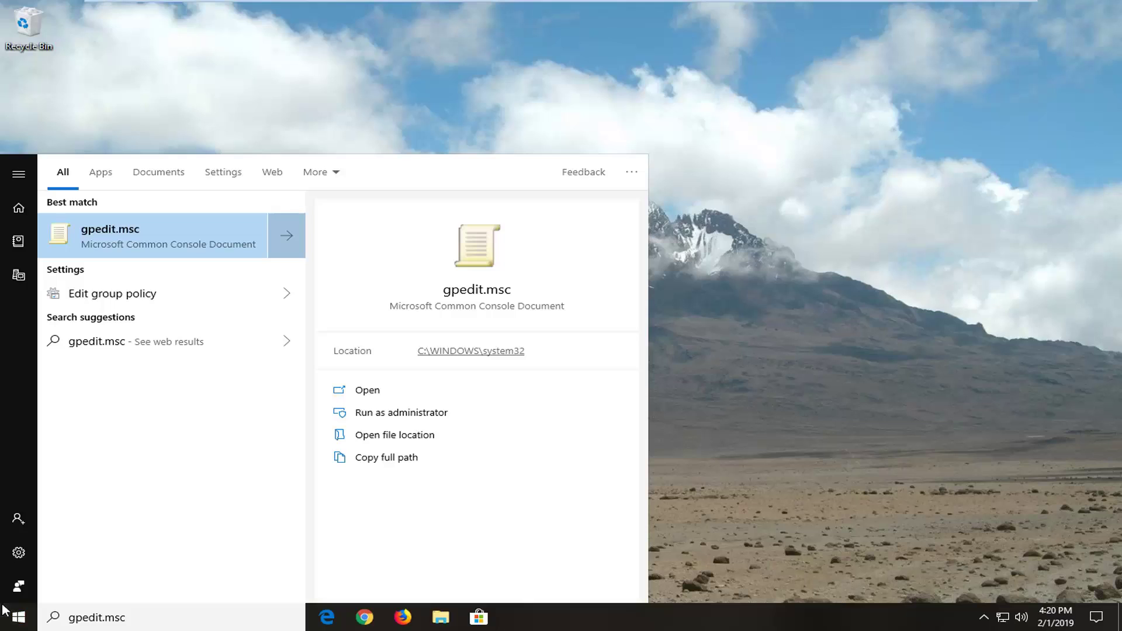
{"action": "left_click", "coordinate": [142, 235]}
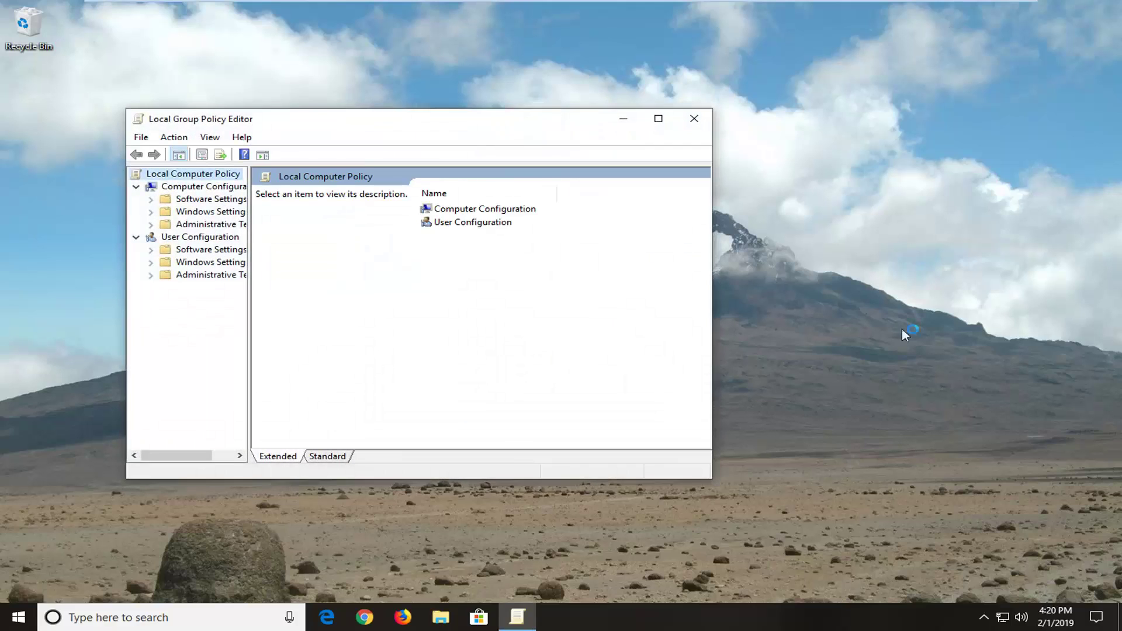
Enlarge the editor window from its bottom-right corner and widen the policy tree pane
{"action": "left_click_drag", "start_coordinate": [710, 483], "coordinate": [964, 524]}
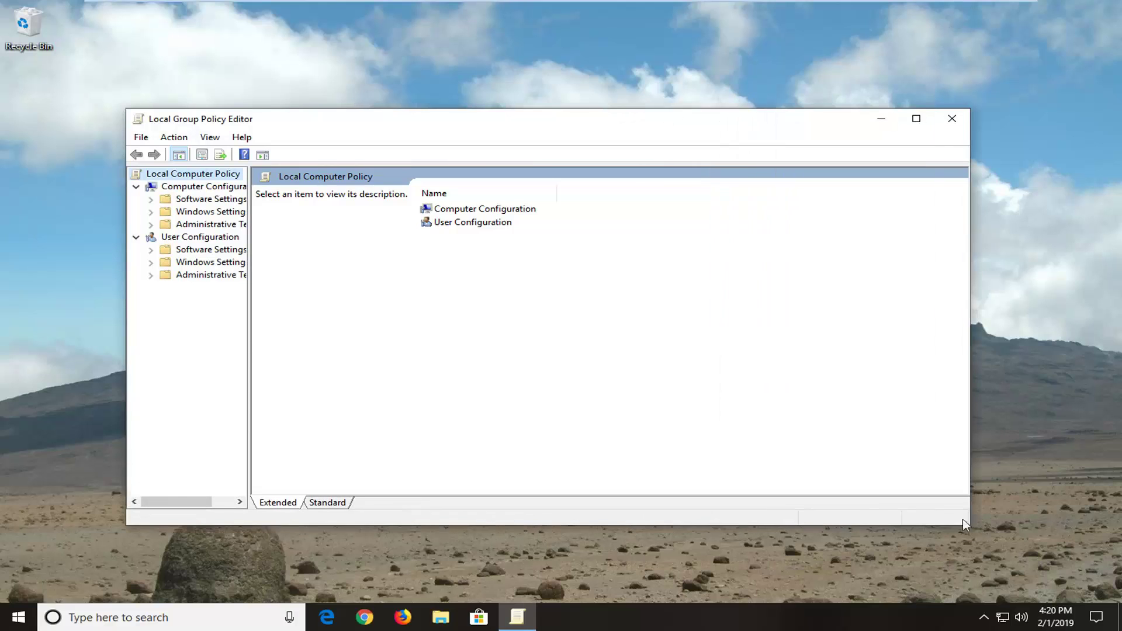
{"action": "left_click_drag", "start_coordinate": [249, 247], "coordinate": [381, 249]}
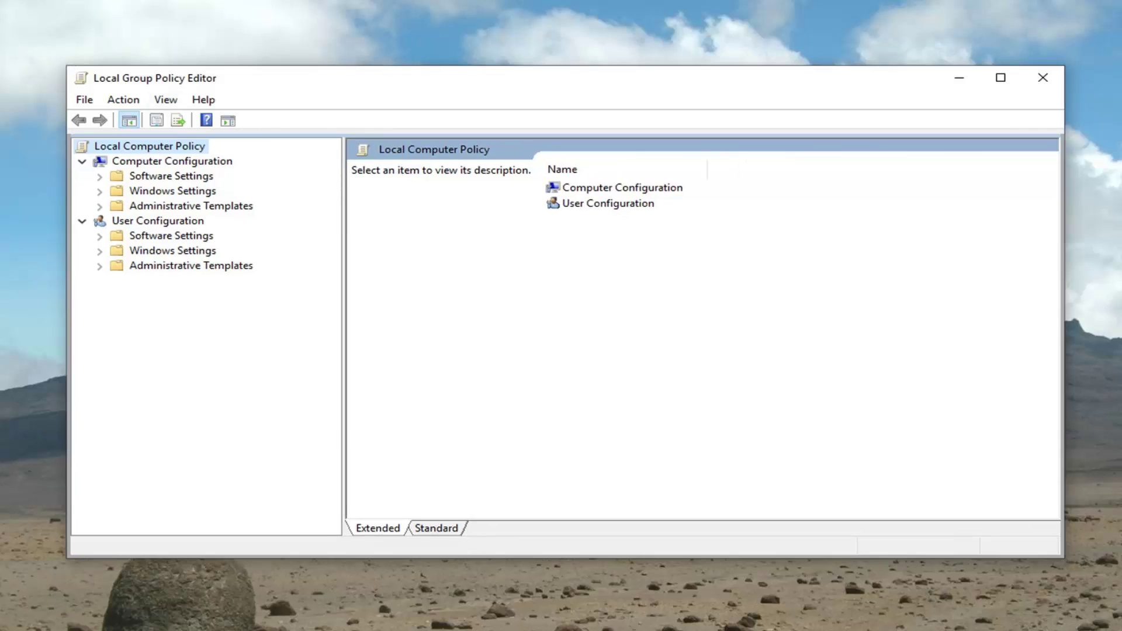
Collapse User Configuration and expand Computer Configuration > Administrative Templates > Windows Components
{"action": "left_click", "coordinate": [146, 223]}
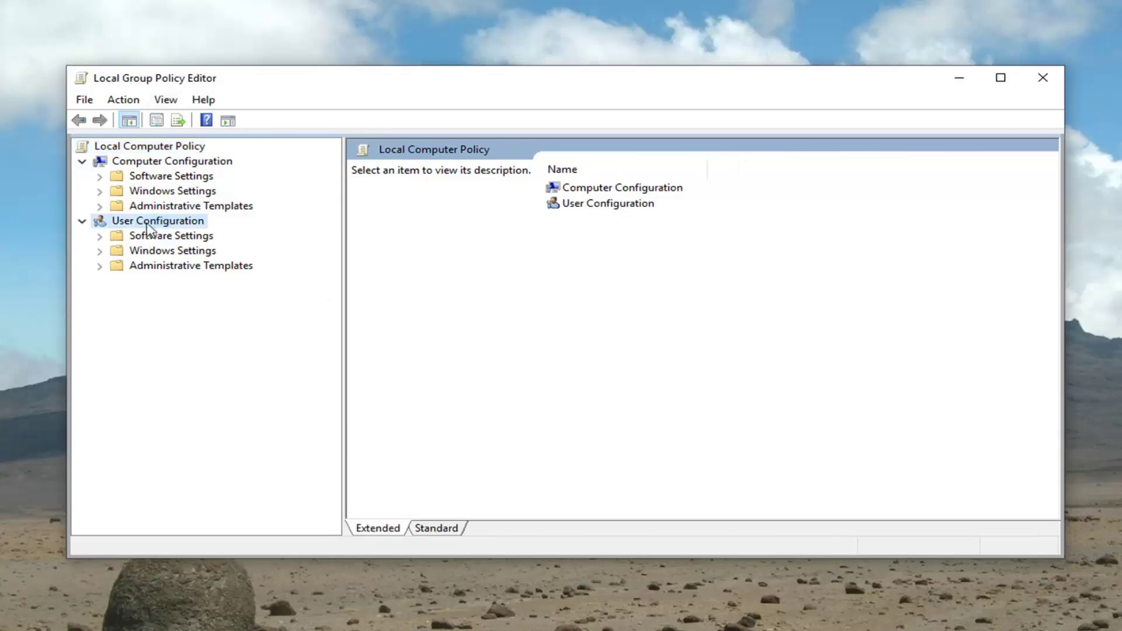
{"action": "left_click", "coordinate": [82, 221]}
{"action": "left_click", "coordinate": [168, 176]}
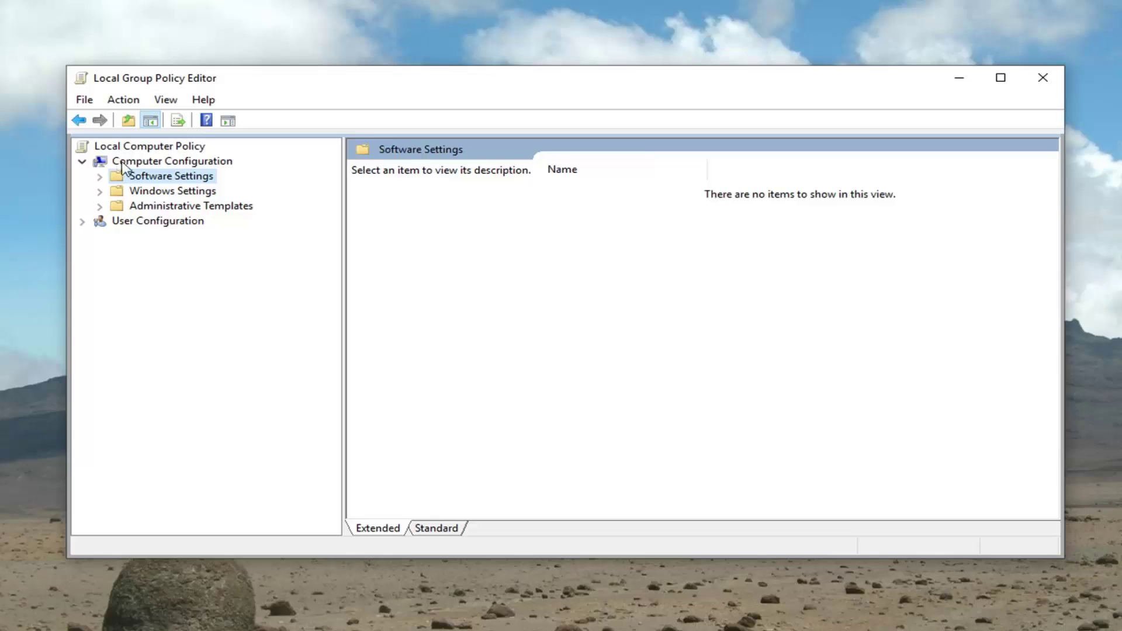
{"action": "left_click", "coordinate": [137, 224]}
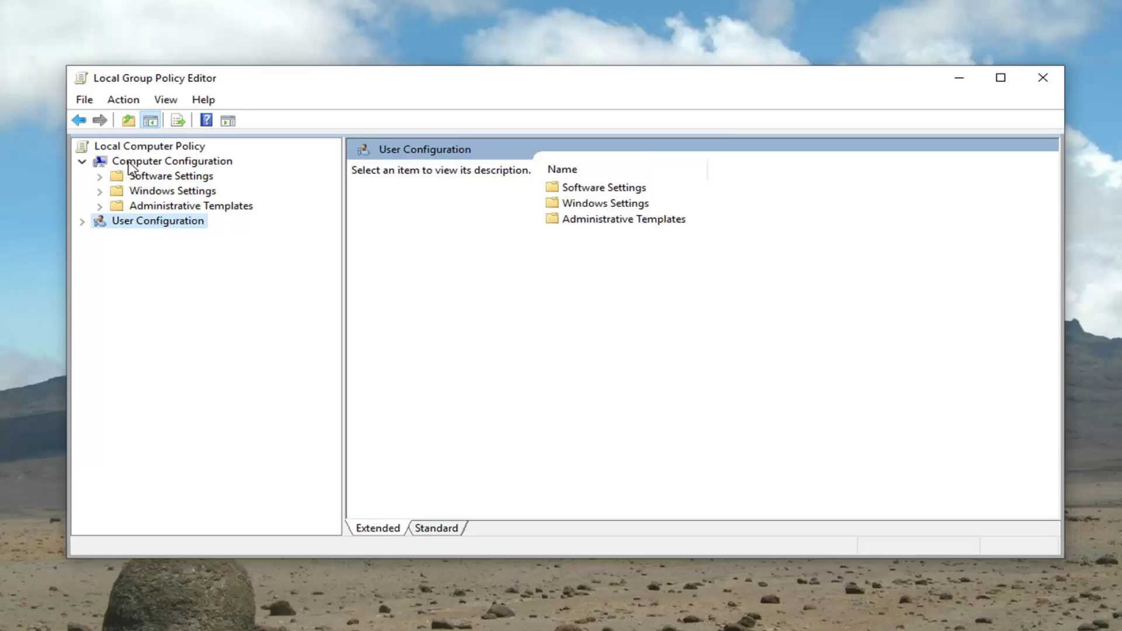
{"action": "left_click", "coordinate": [176, 164]}
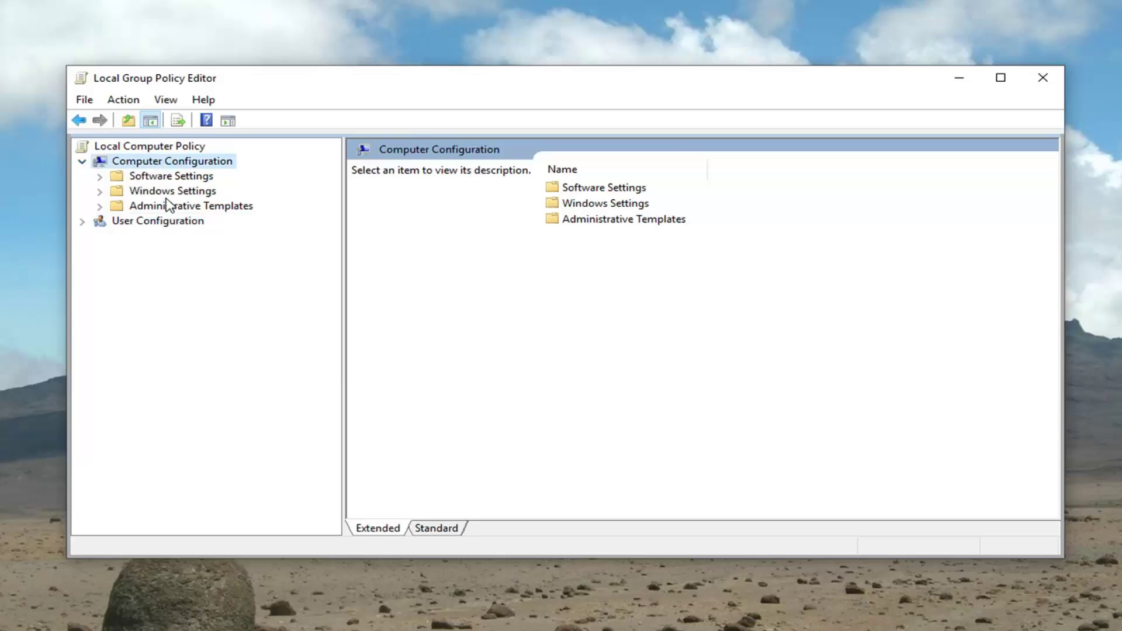
{"action": "left_click", "coordinate": [99, 206]}
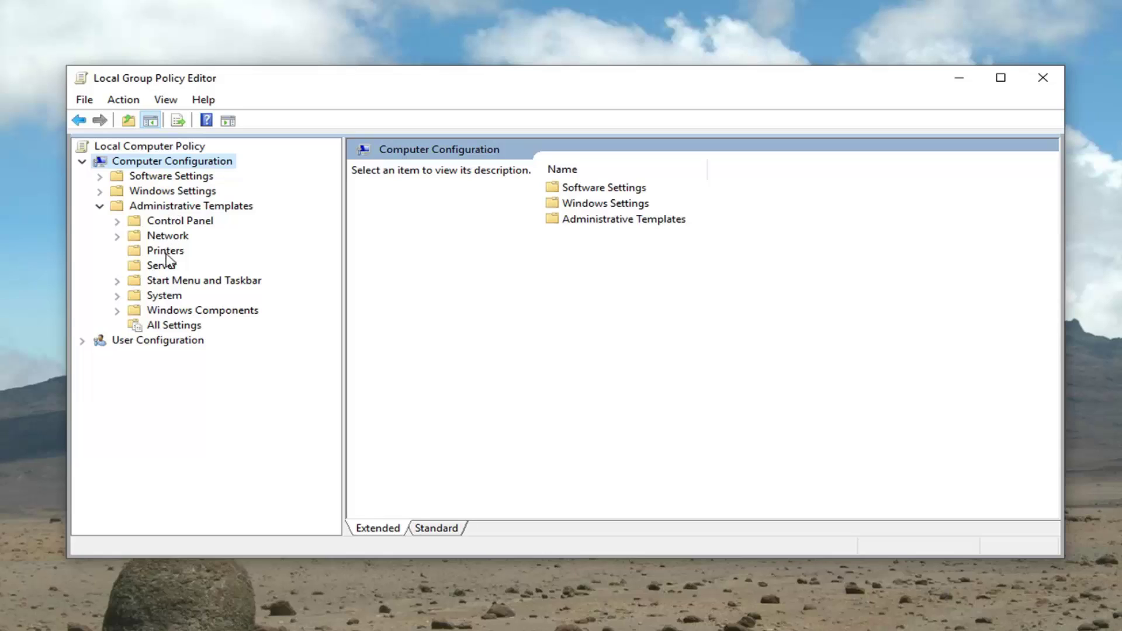
{"action": "left_click", "coordinate": [118, 310]}
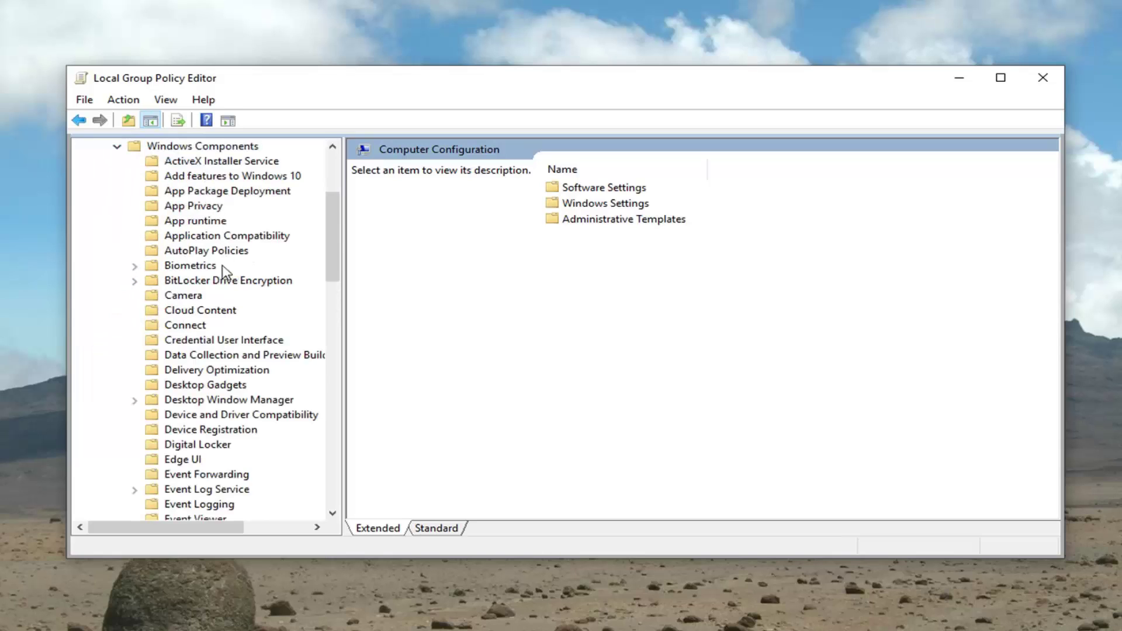
{"action": "scroll", "coordinate": [123, 194], "scroll_direction": "up", "scroll_amount": 4}
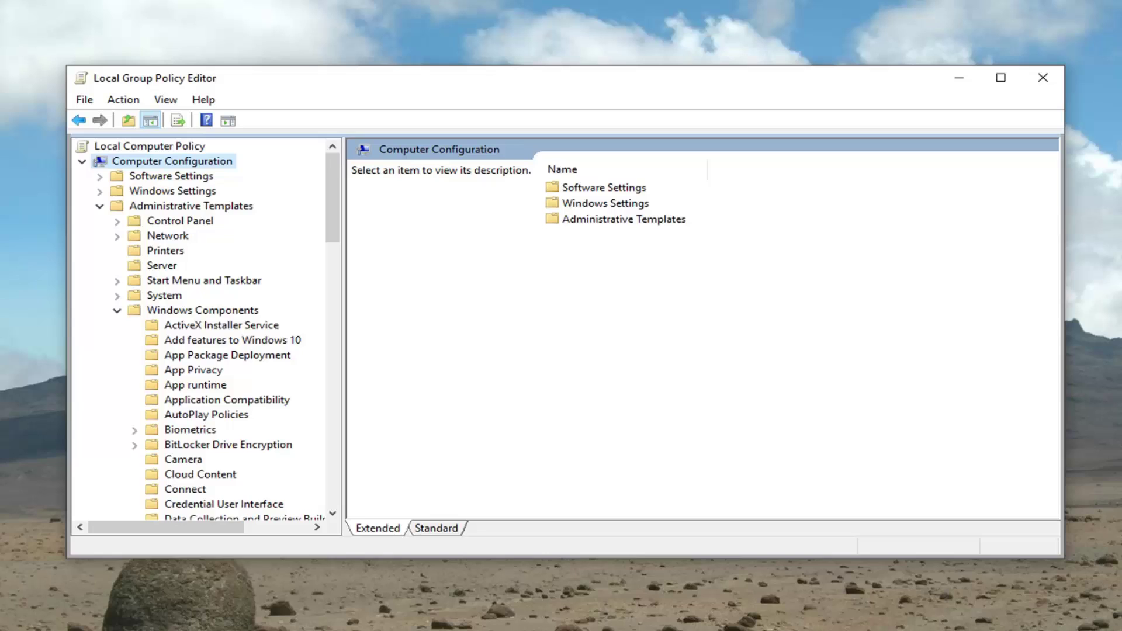
{"action": "scroll", "coordinate": [281, 321], "scroll_direction": "down", "scroll_amount": 4}
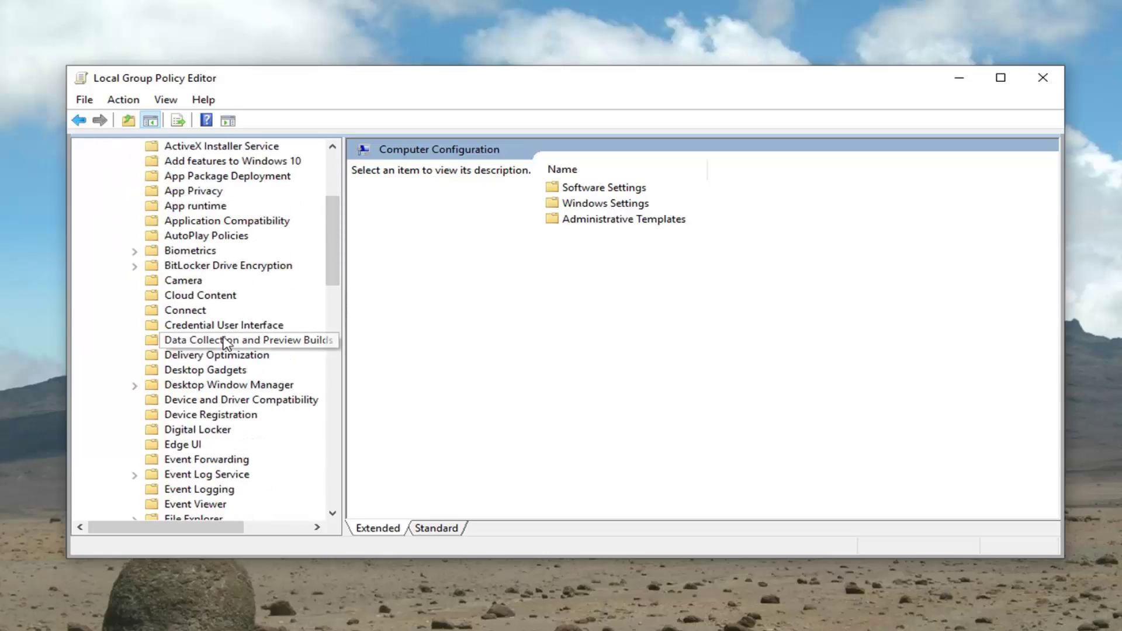
Open the Allow Telemetry policy dialog in the Data Collection and Preview Builds folder
{"action": "left_click", "coordinate": [203, 342]}
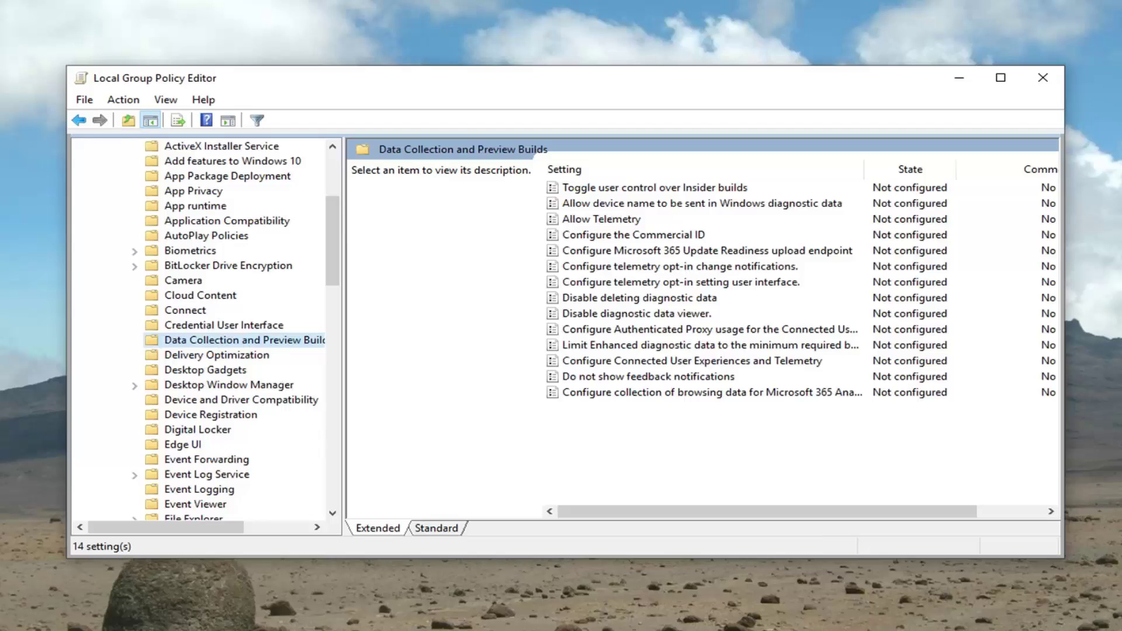
{"action": "left_click", "coordinate": [605, 219]}
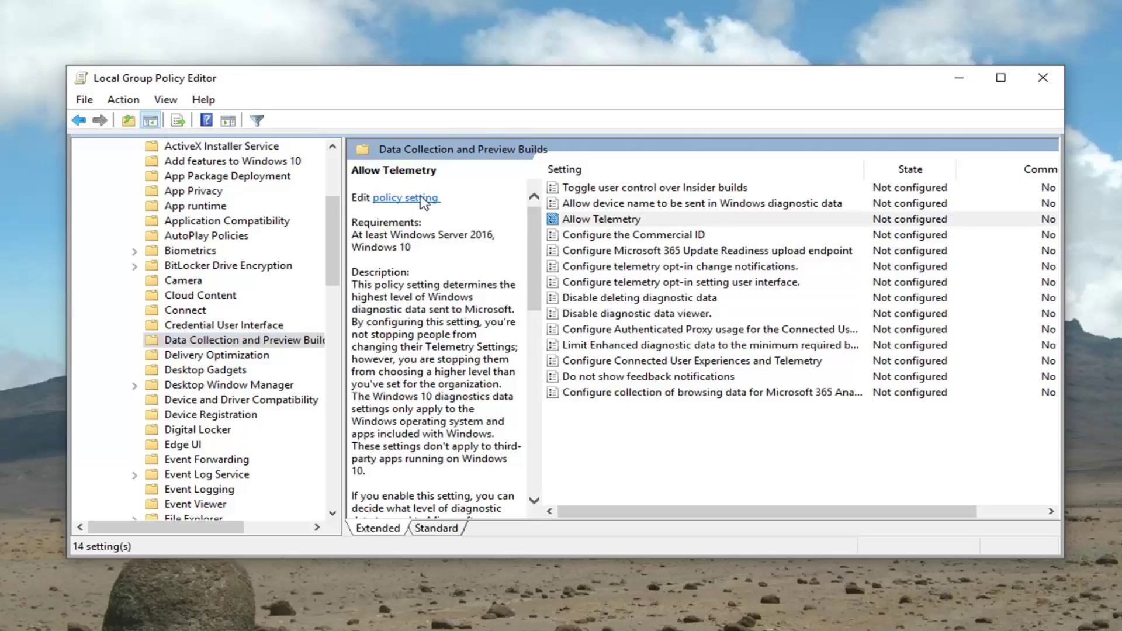
{"action": "left_click", "coordinate": [392, 200]}
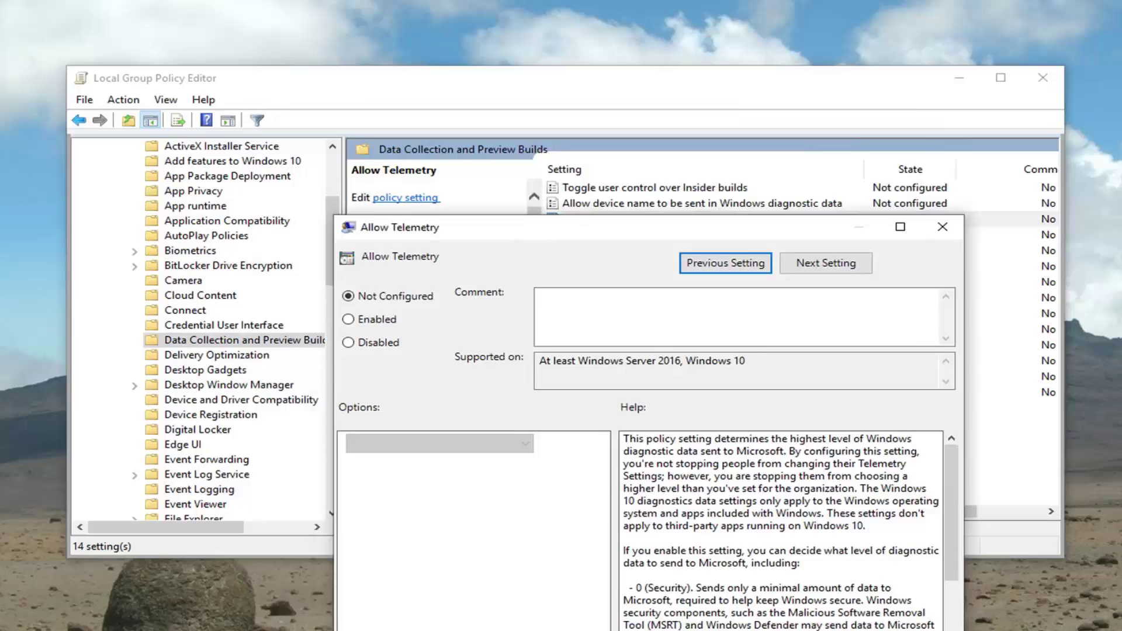
Enable Allow Telemetry with level 2 - Enhanced, then apply and confirm
{"action": "left_click_drag", "start_coordinate": [535, 224], "coordinate": [462, 11]}
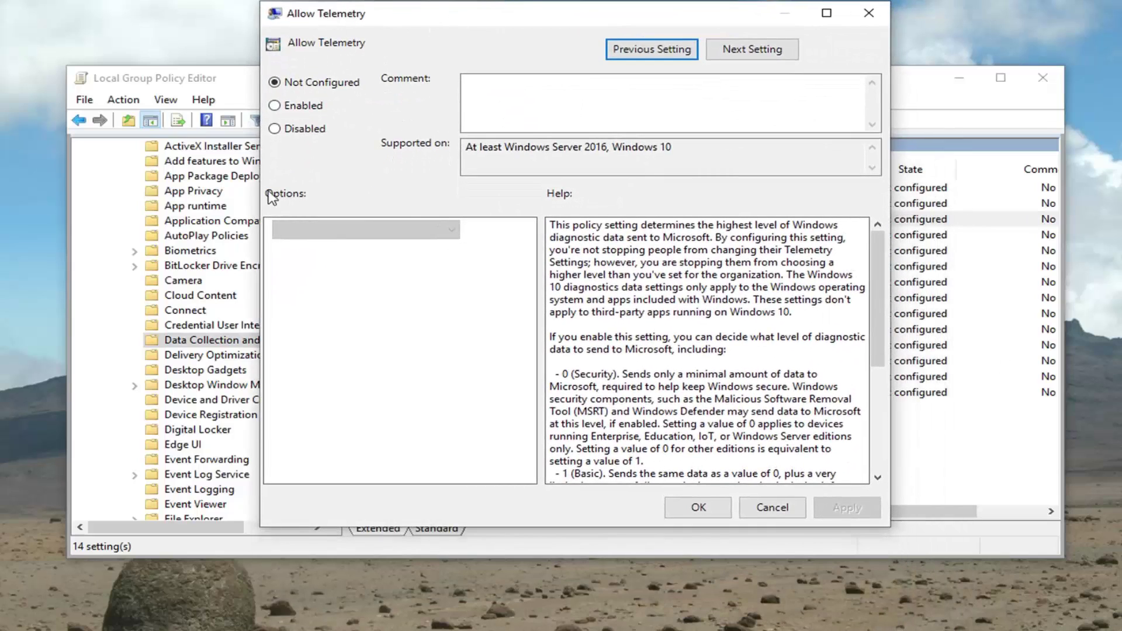
{"action": "left_click", "coordinate": [278, 106]}
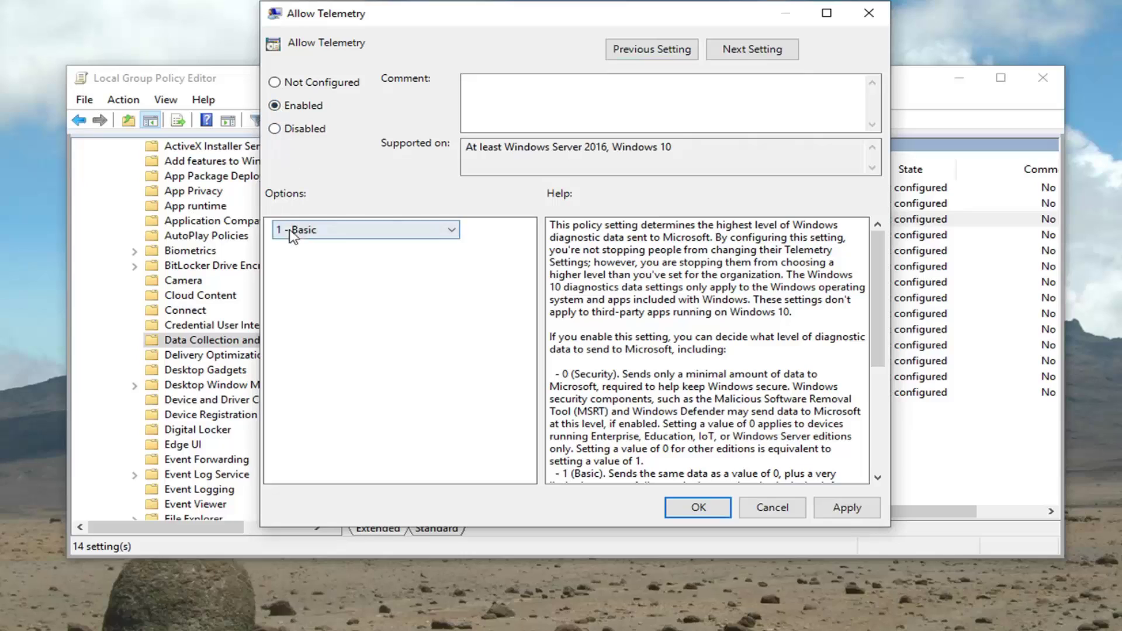
{"action": "left_click", "coordinate": [447, 231]}
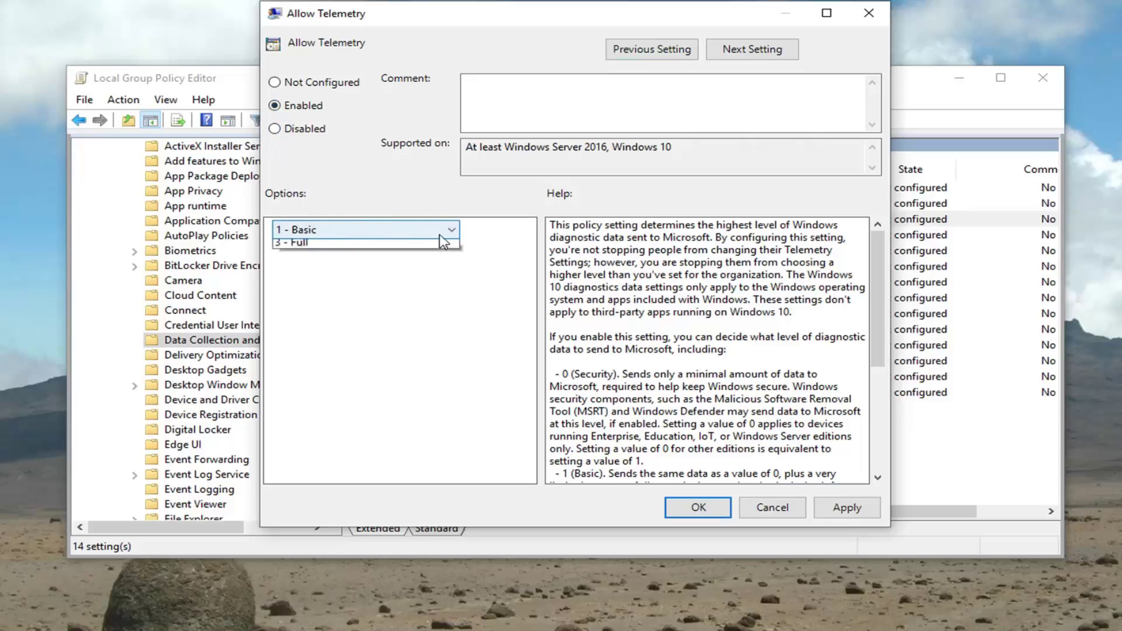
{"action": "left_click", "coordinate": [357, 271]}
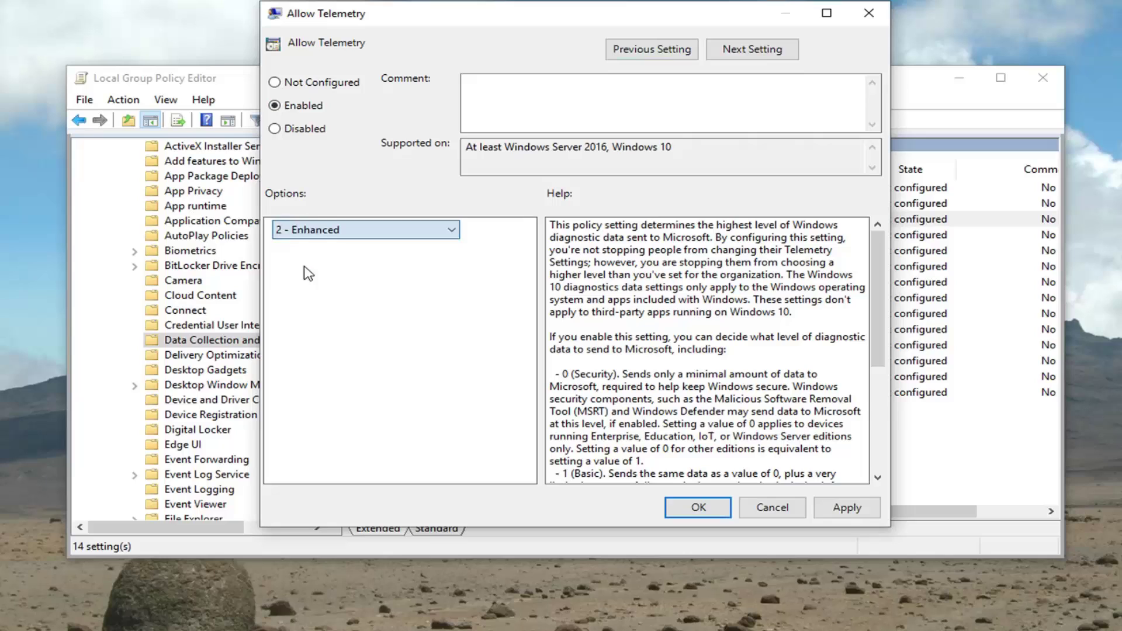
{"action": "scroll", "coordinate": [678, 369], "scroll_direction": "down", "scroll_amount": 2}
{"action": "scroll", "coordinate": [678, 369], "scroll_direction": "down", "scroll_amount": 2}
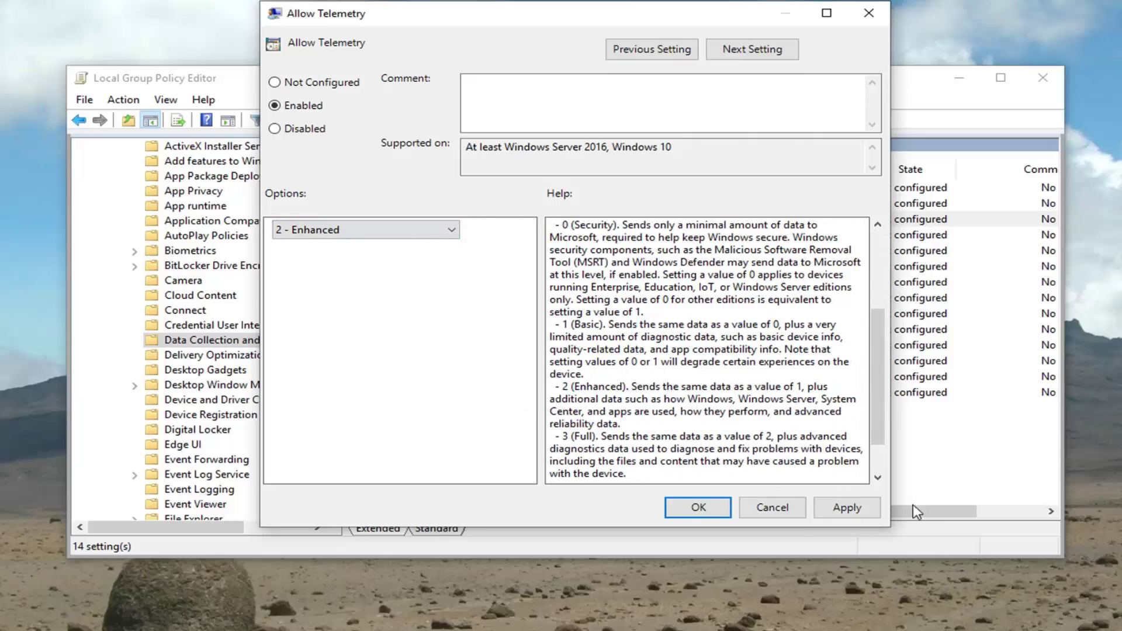
{"action": "left_click", "coordinate": [847, 508]}
{"action": "left_click", "coordinate": [698, 507]}
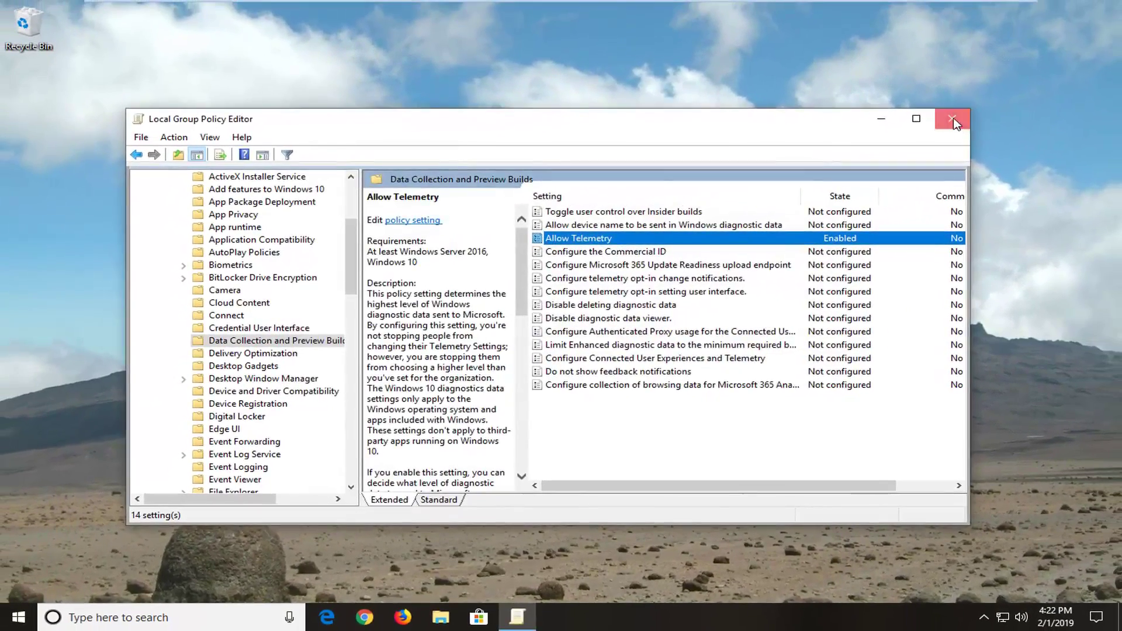
Close the Local Group Policy Editor window, leaving the empty desktop
{"action": "left_click", "coordinate": [955, 119]}
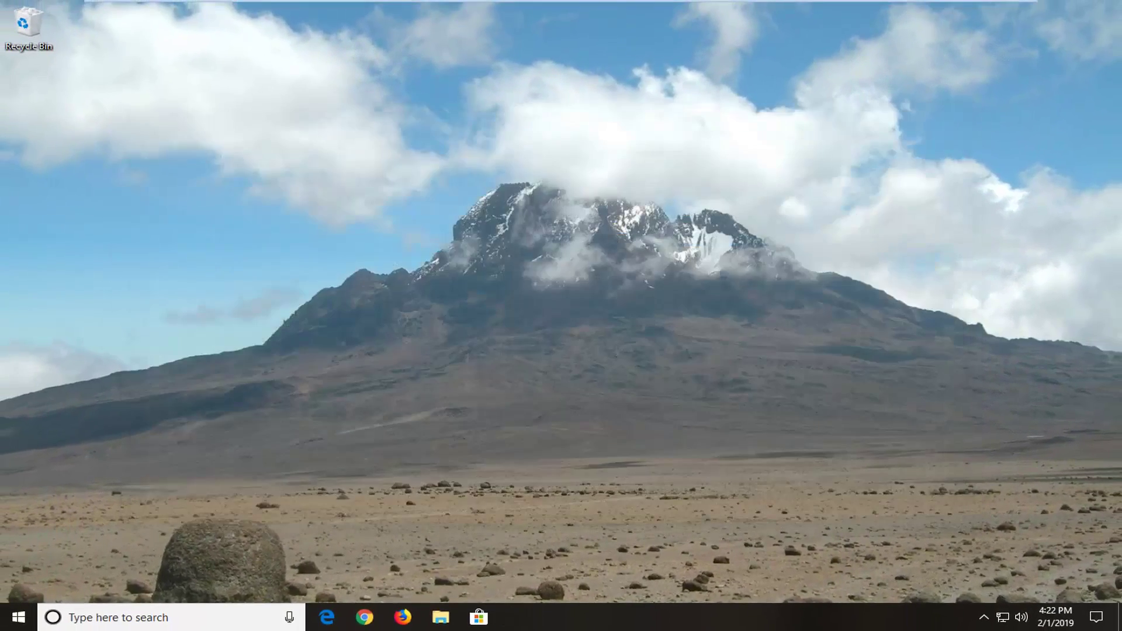